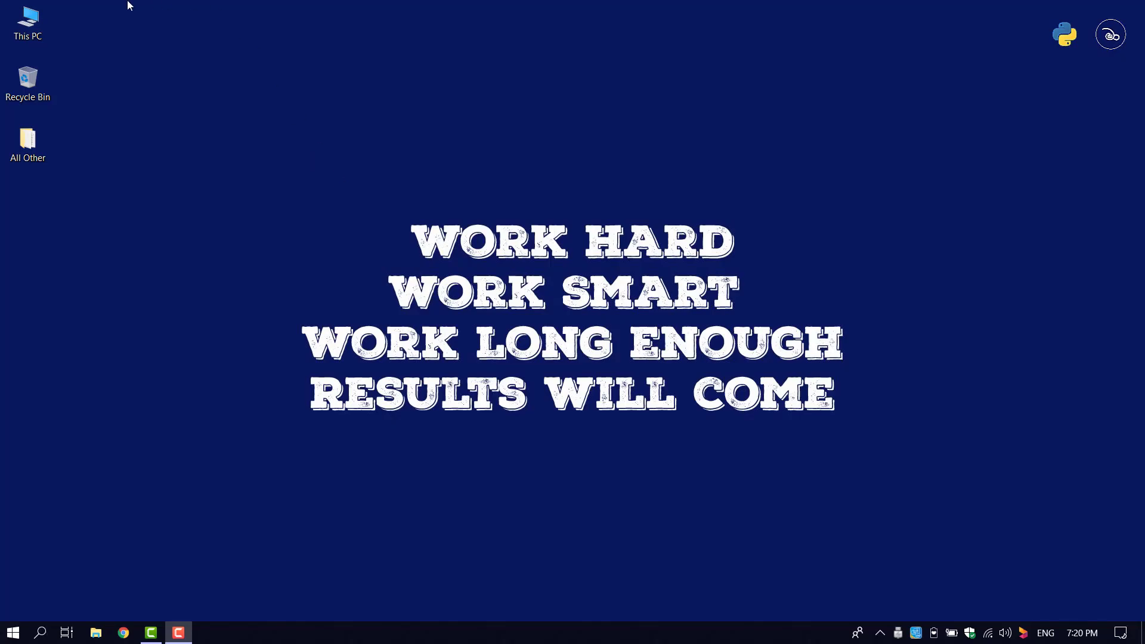
Check the computer's system information from This PC's properties, then close it
right_click(44, 19)
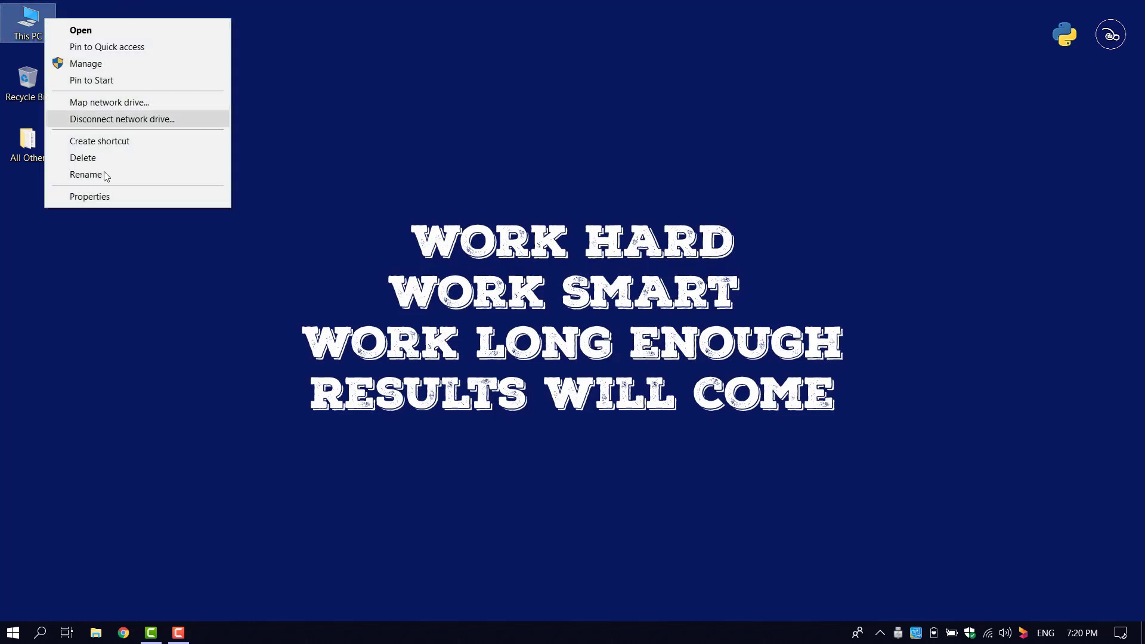
click(107, 196)
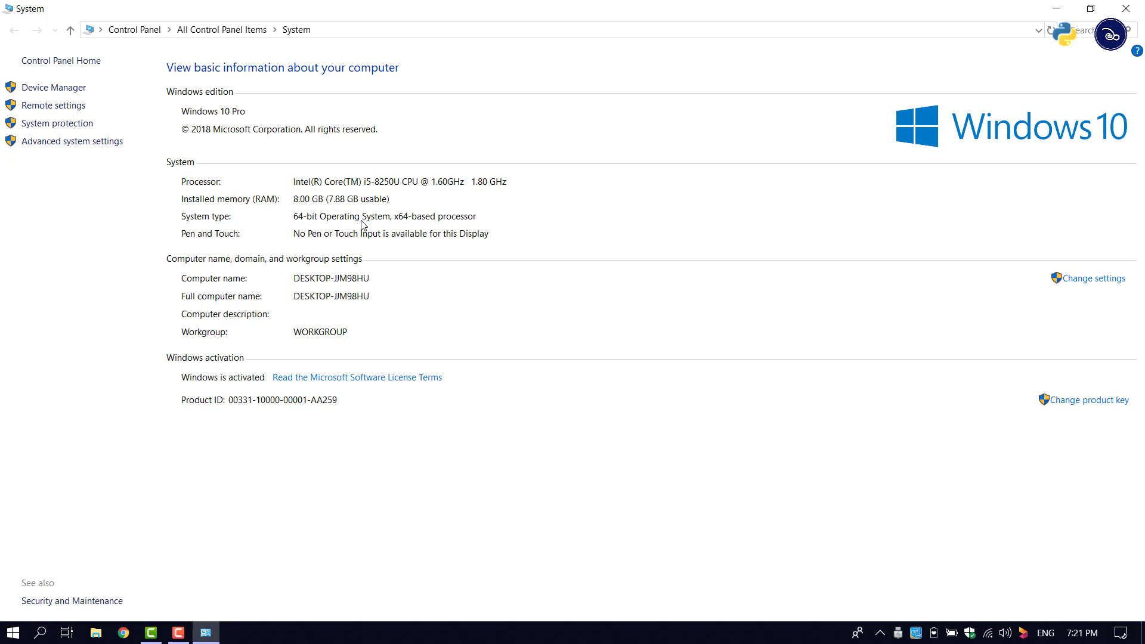
click(1131, 10)
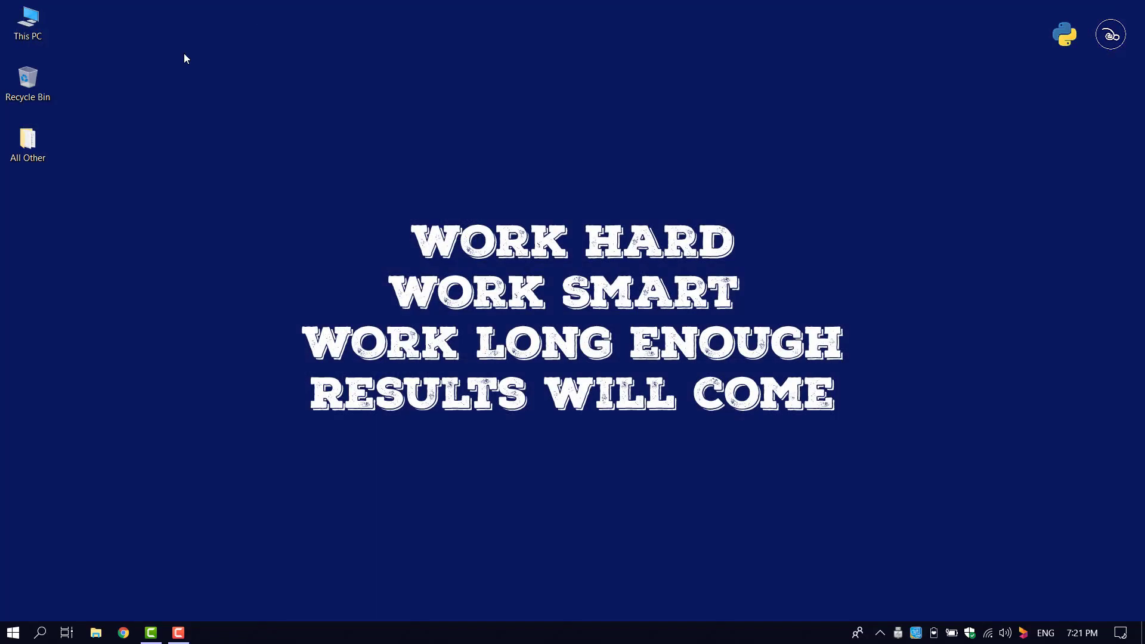
In Chrome on python.org, go to the Downloads page offering Python 3.7.2
click(128, 638)
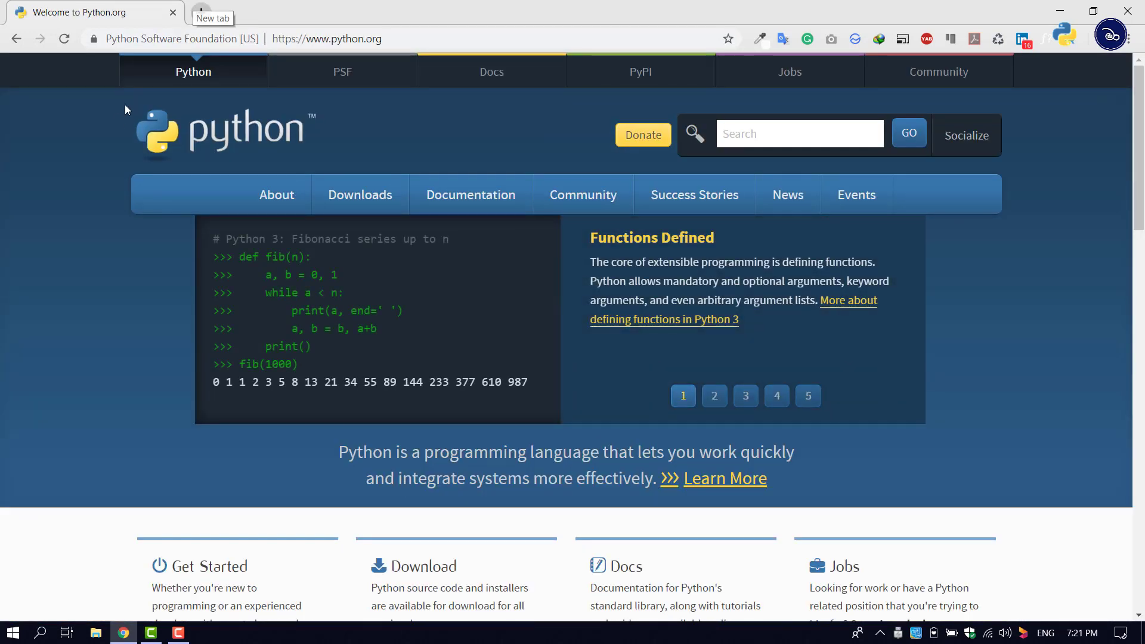
drag(391, 39, 330, 39)
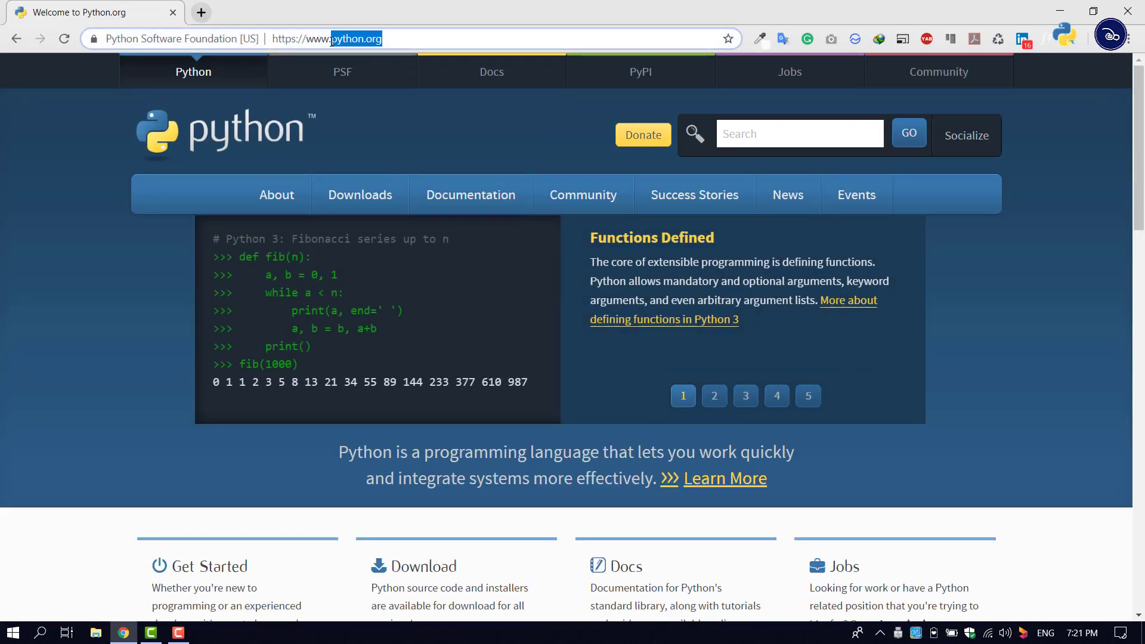
click(49, 341)
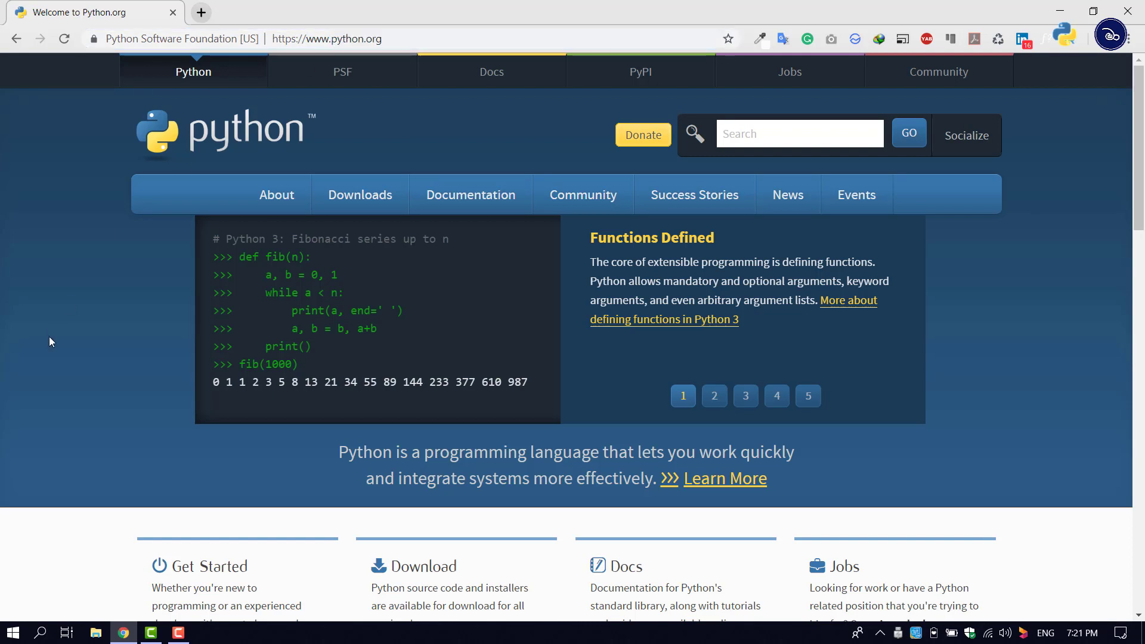
mouse_move(343, 193)
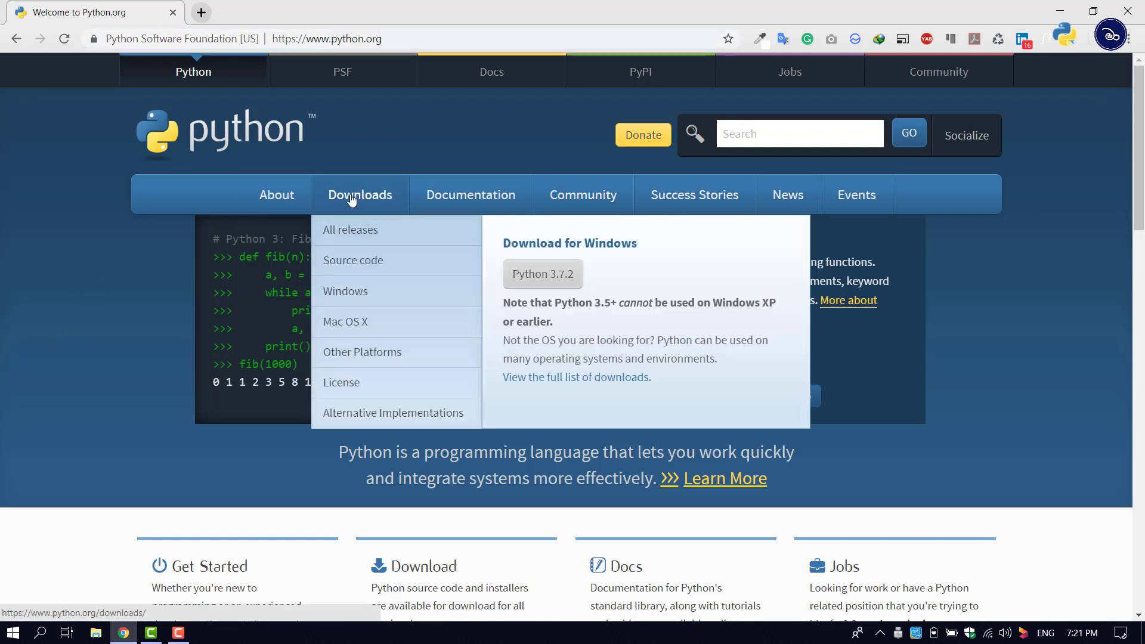
click(350, 197)
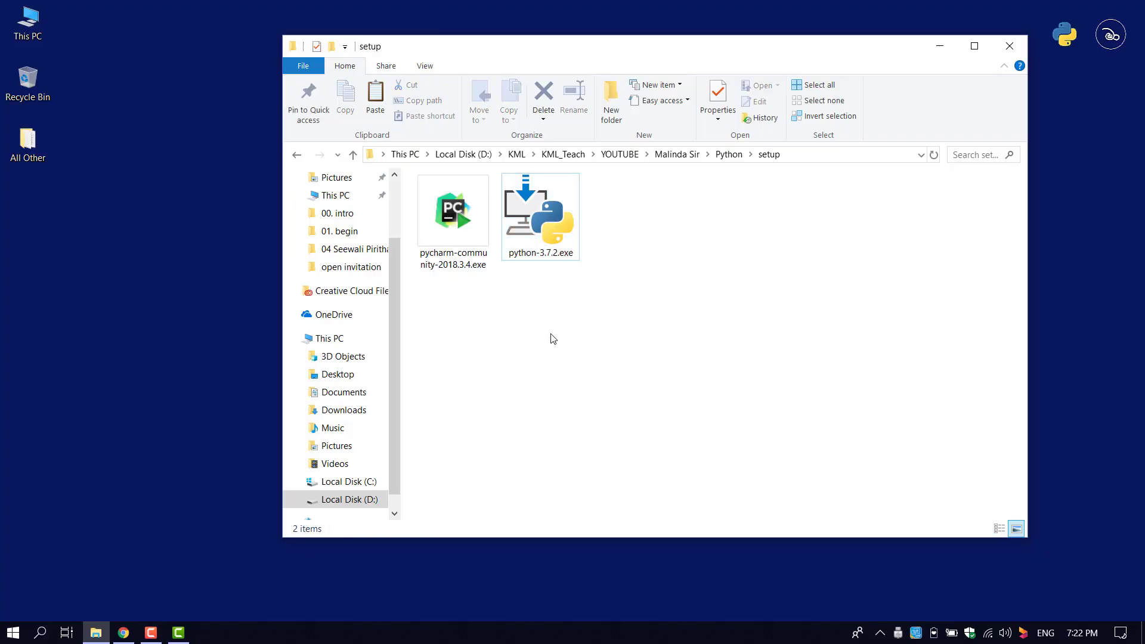
Run python-3.7.2.exe from the setup folder to open the Python setup wizard
click(543, 230)
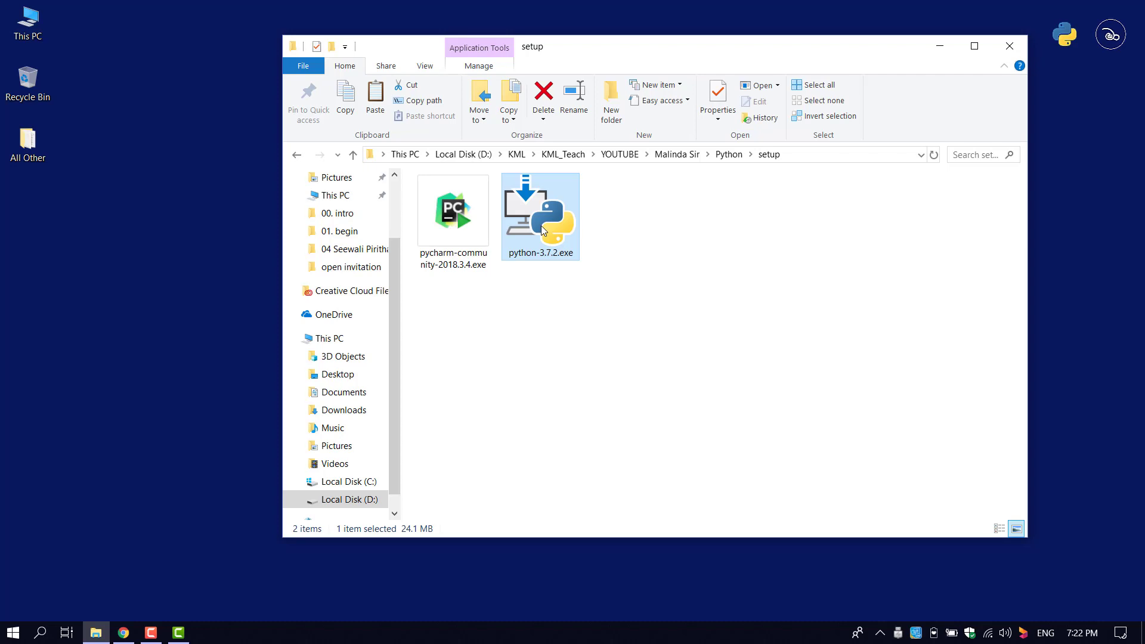
double_click(539, 223)
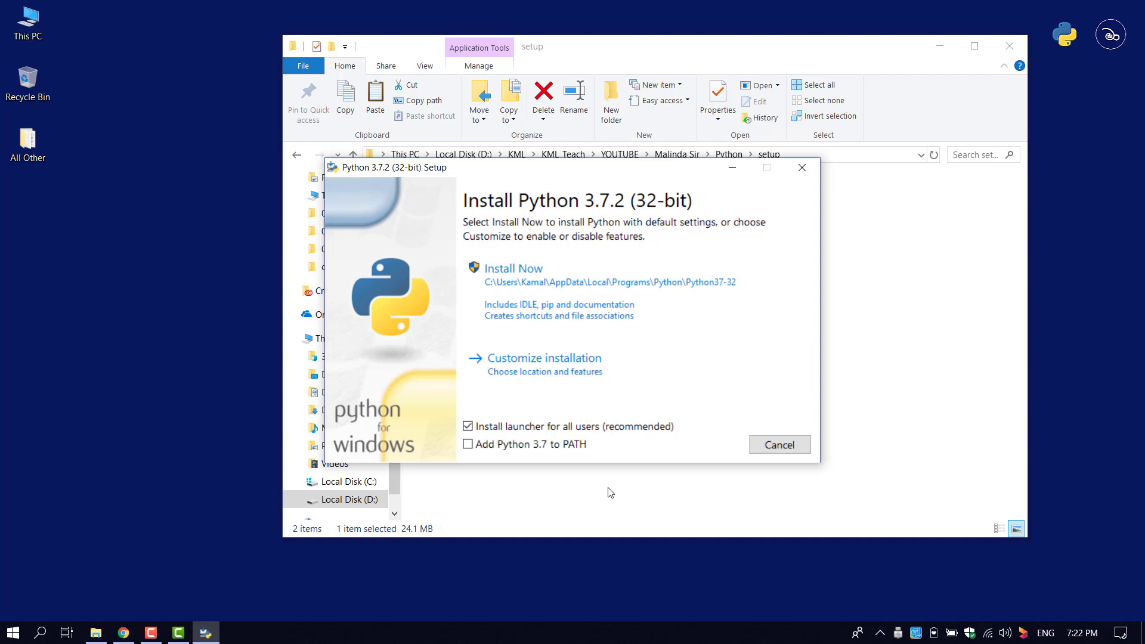
Install Python 3.7.2 with Install Now, with 'Add Python 3.7 to PATH' ticked
click(468, 446)
click(520, 281)
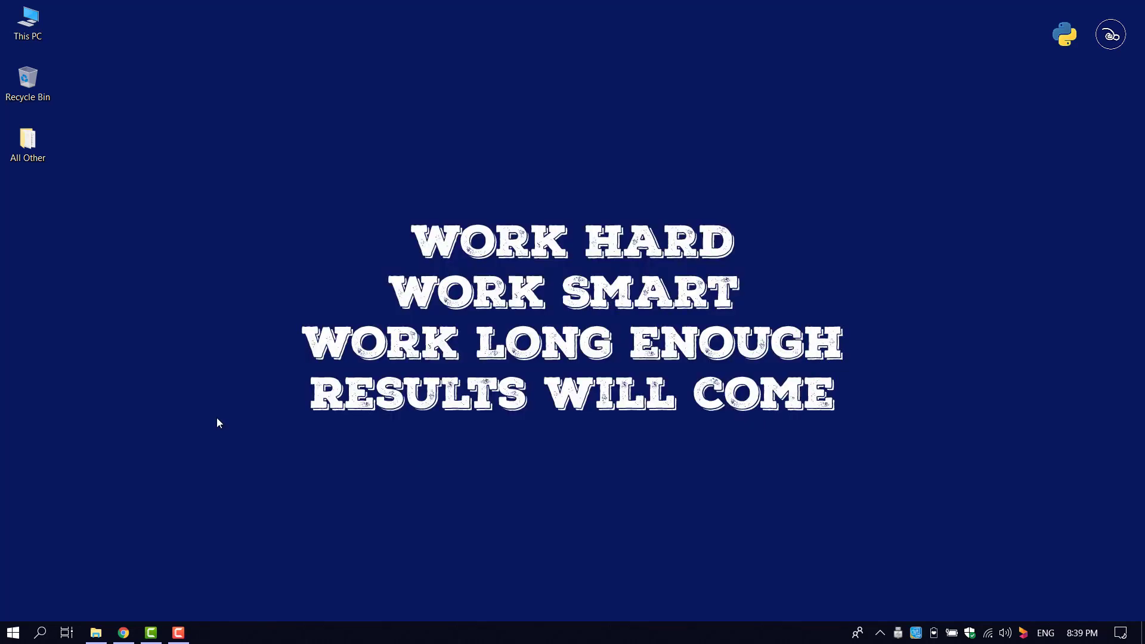
click(124, 631)
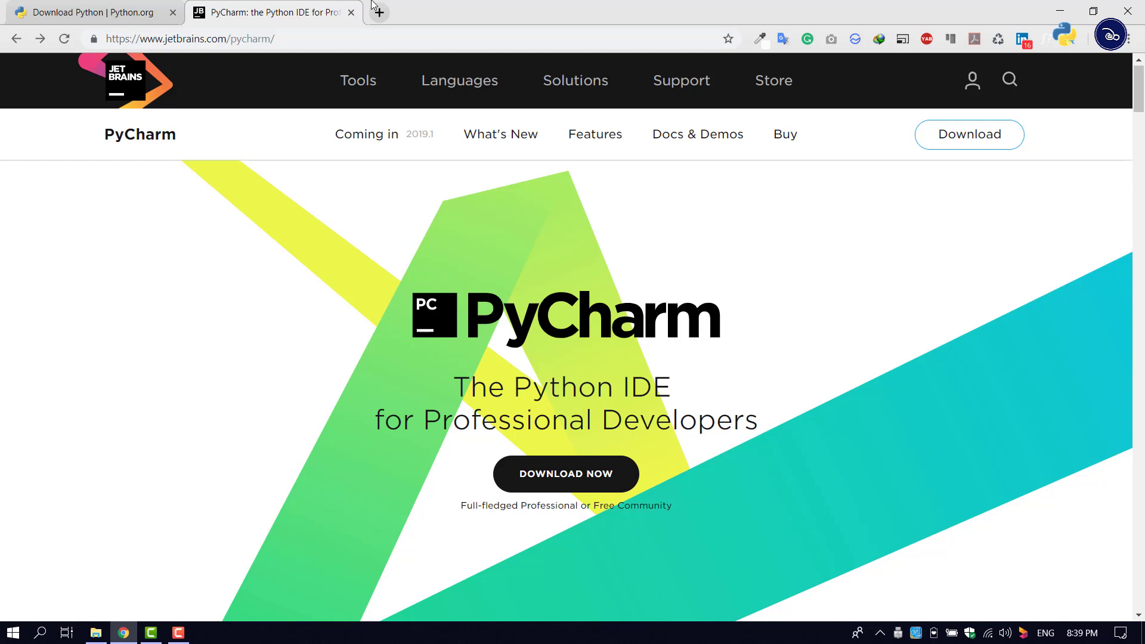
key(super+d)
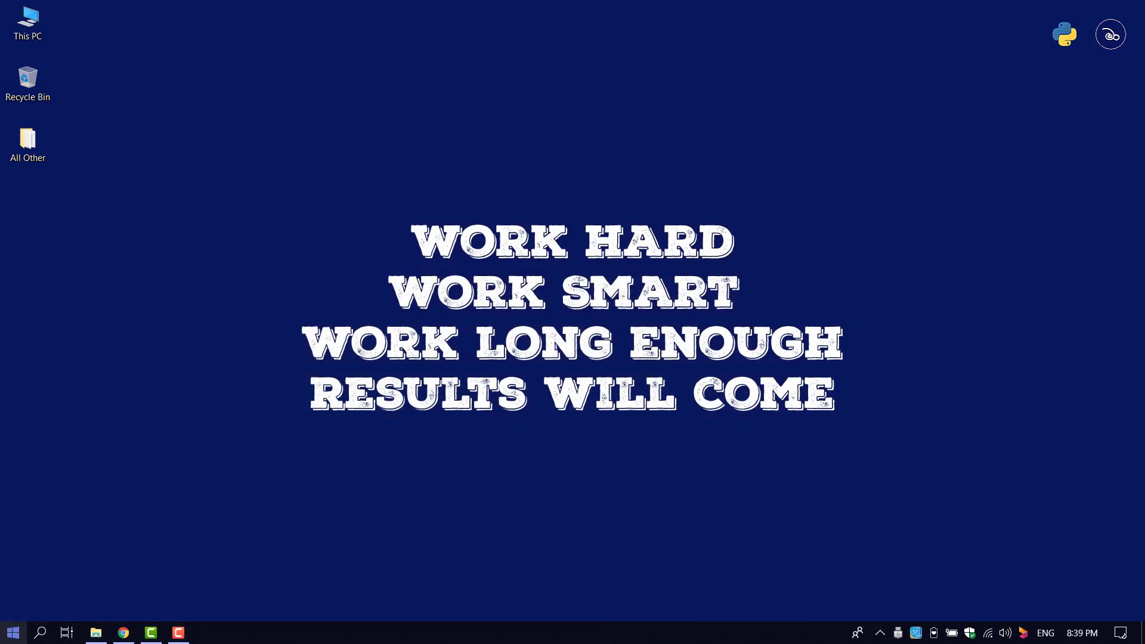
click(13, 632)
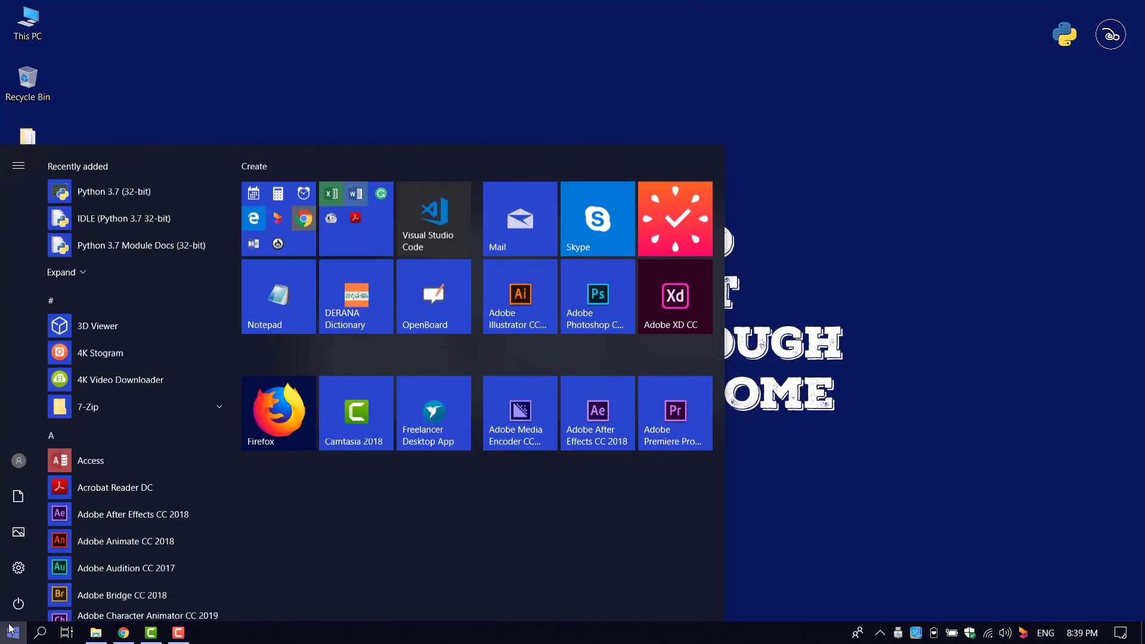
click(116, 217)
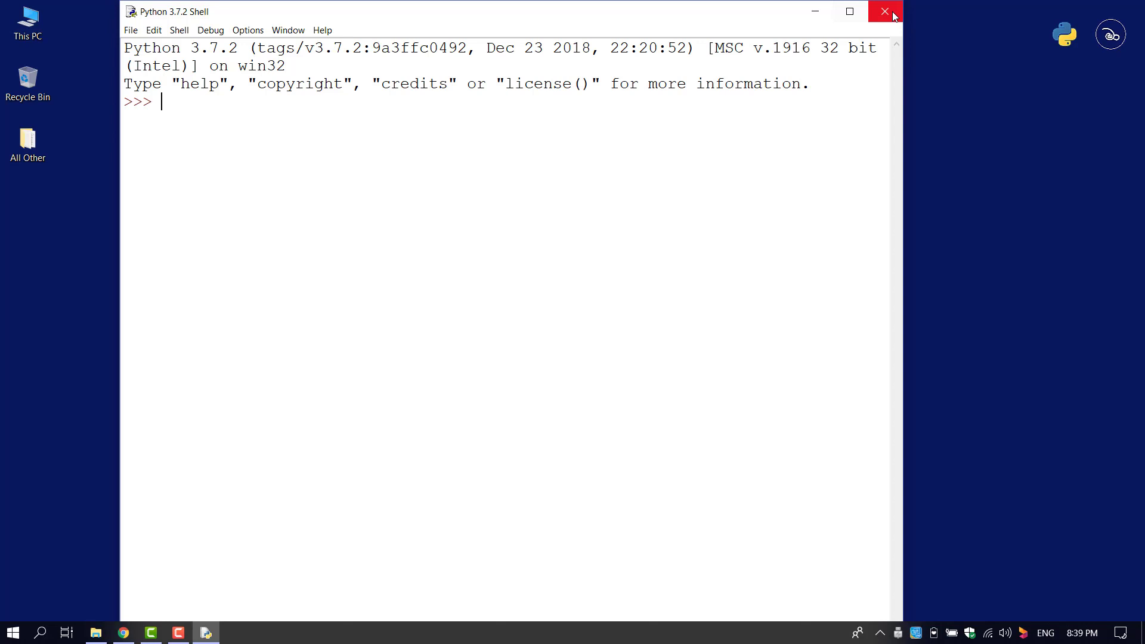
click(894, 16)
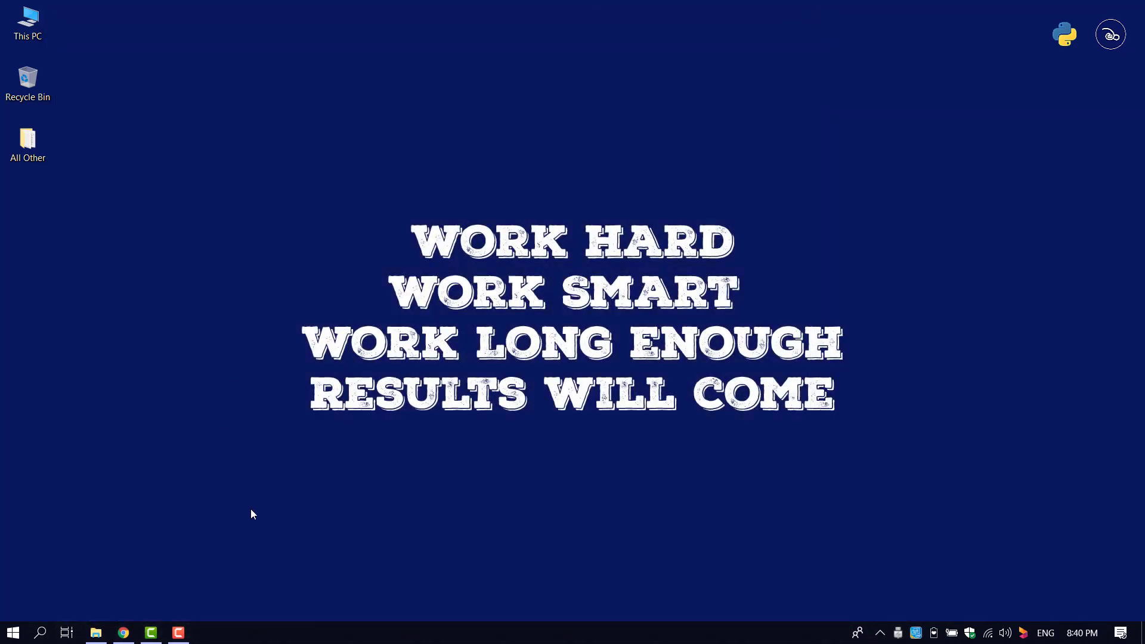
Reach the PyCharm 2018.3.4 Windows download page on jetbrains.com, then minimize Chrome
click(123, 632)
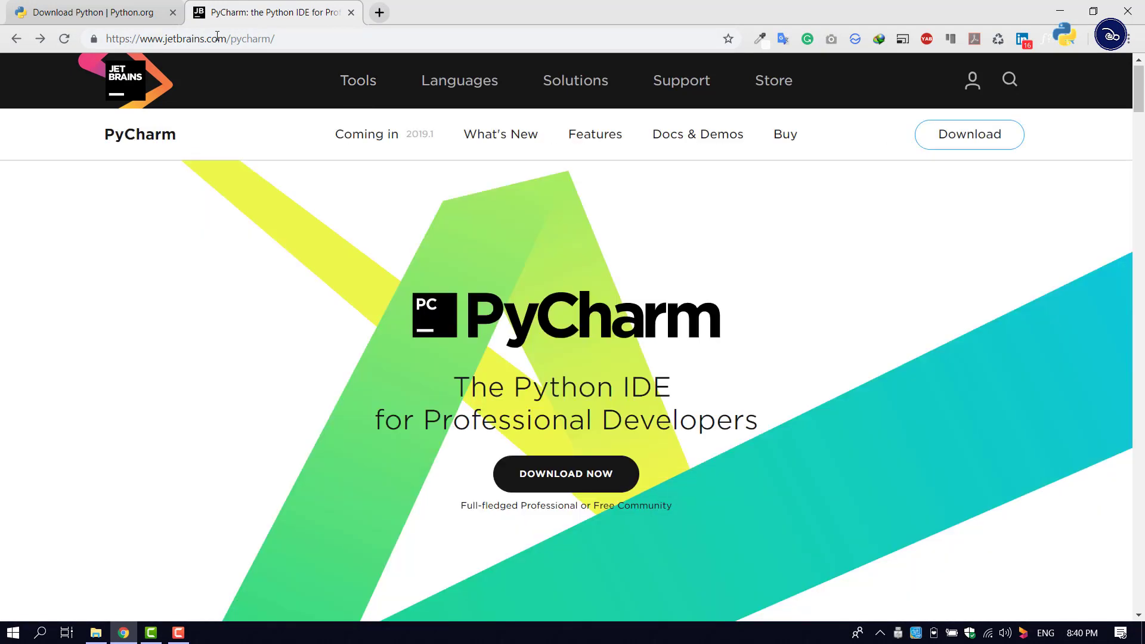
click(292, 39)
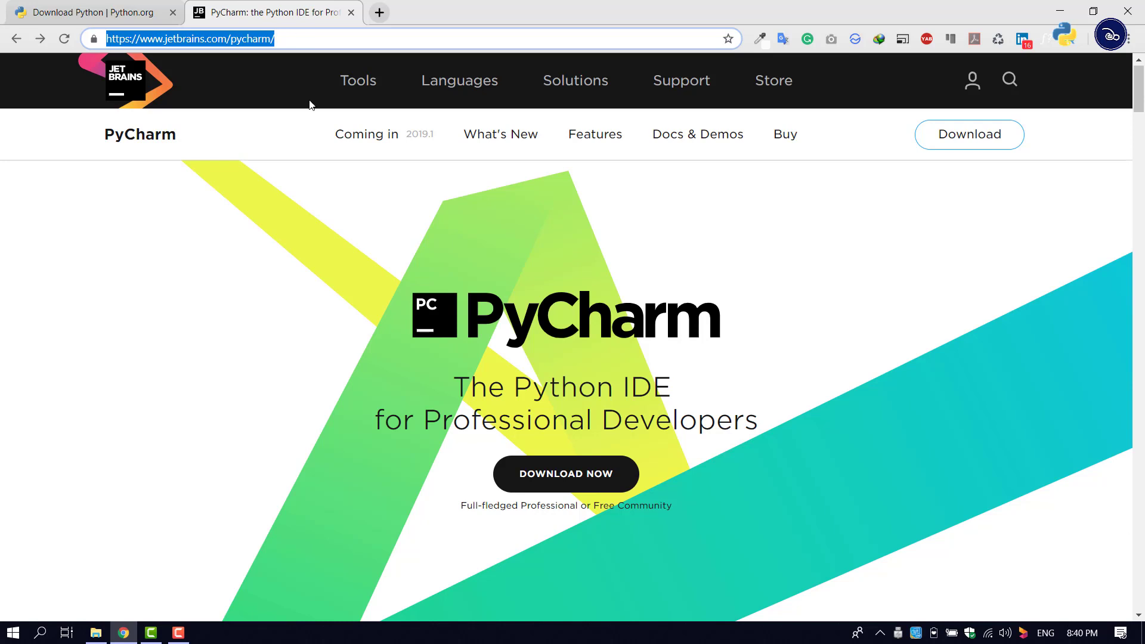
click(540, 474)
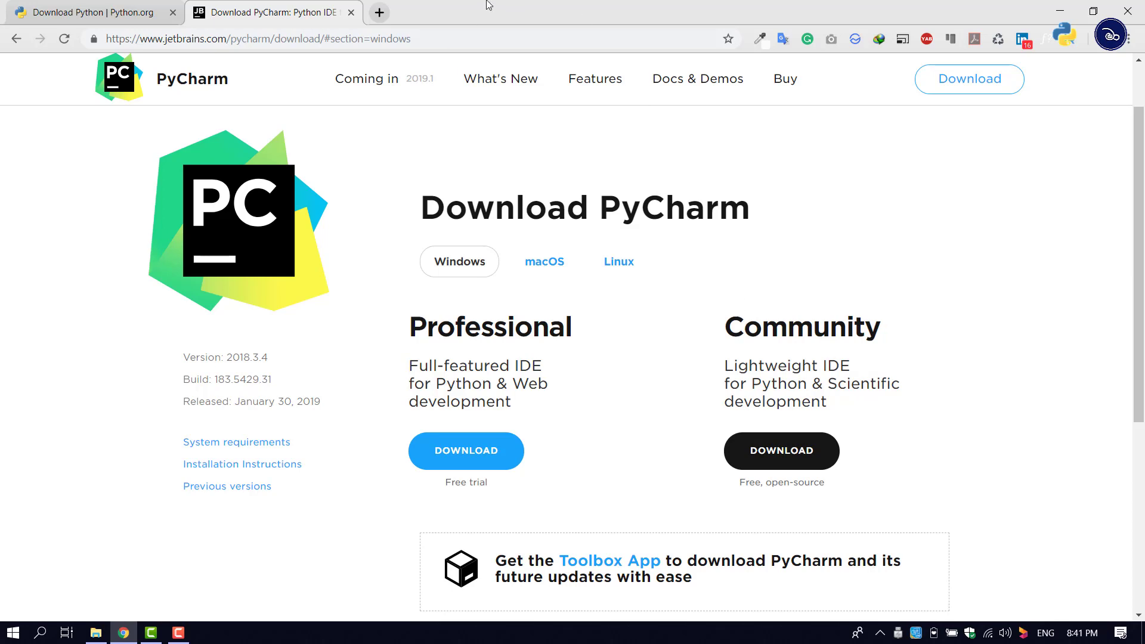
click(1060, 11)
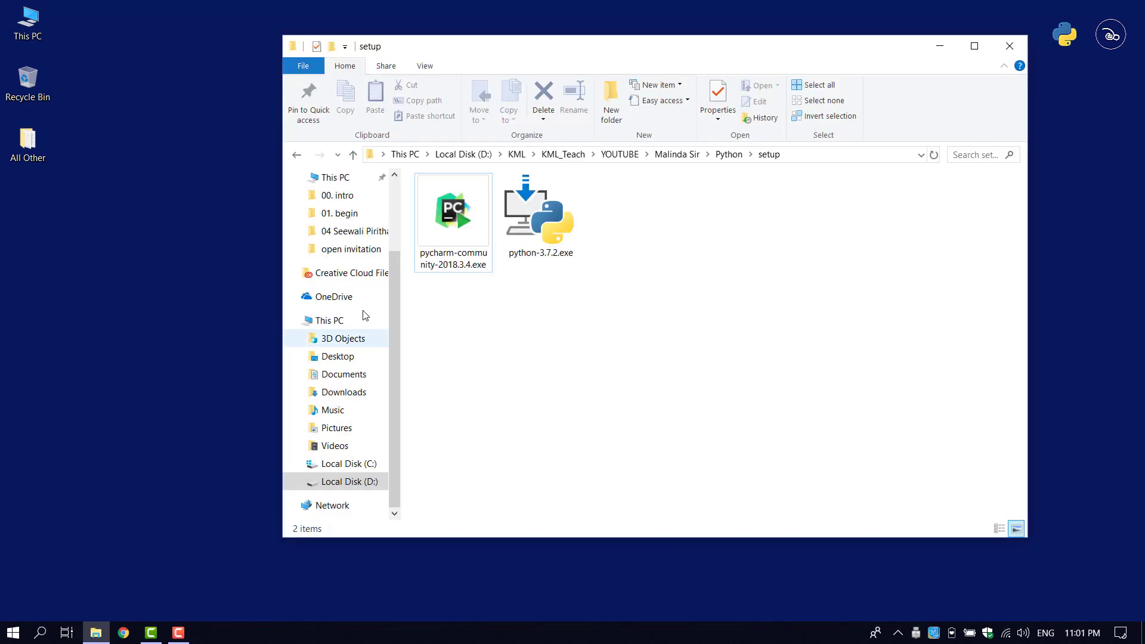
Start the pycharm-community-2018.3.4.exe installer from the setup folder
click(445, 231)
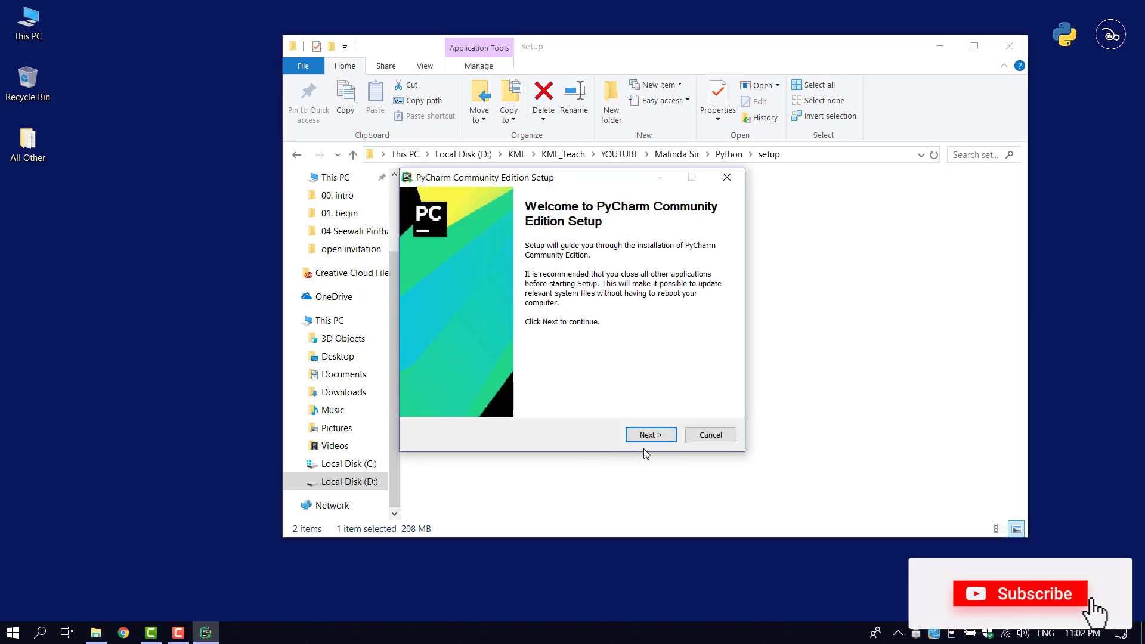
Keep the default install folder; enable 32/64-bit launchers, PATH, Open Folder as Project, .py and JRE
click(652, 435)
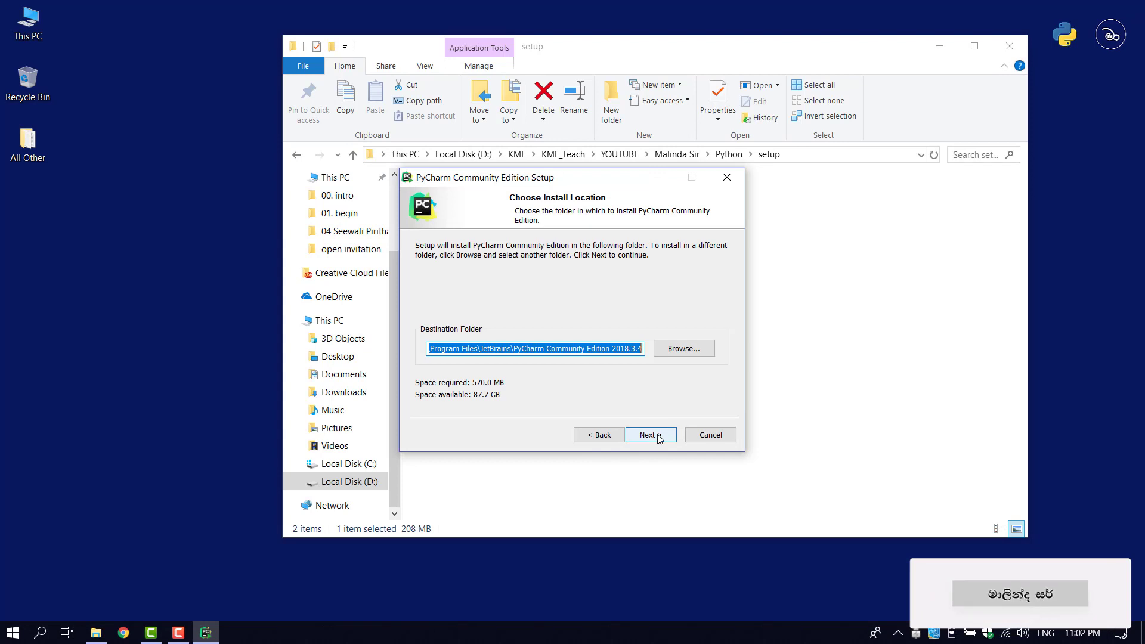
click(658, 437)
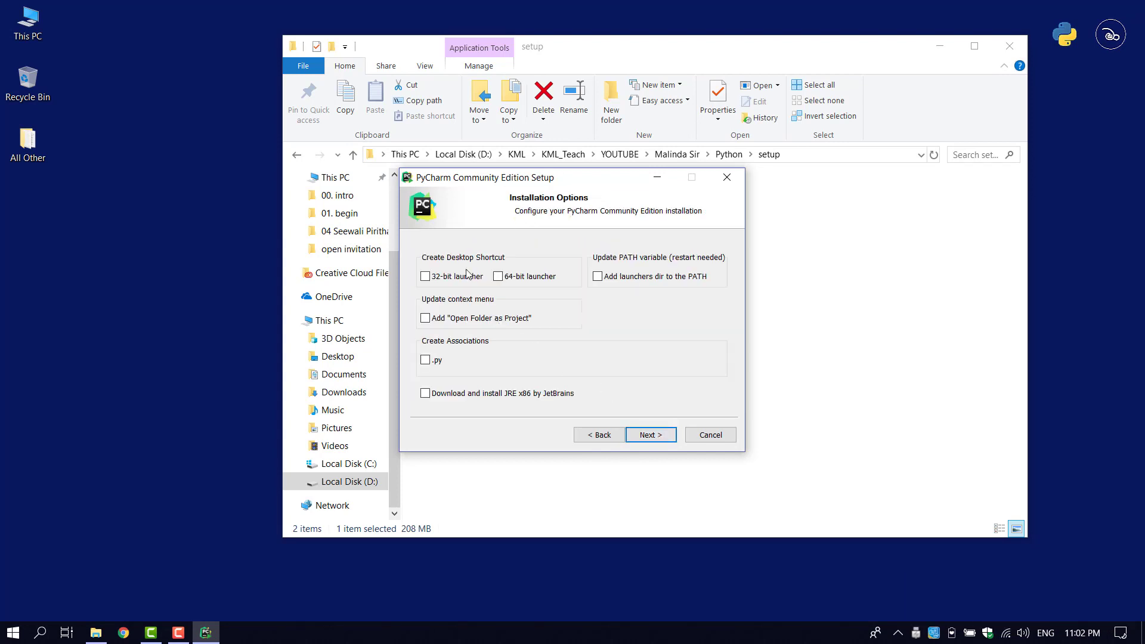
click(425, 277)
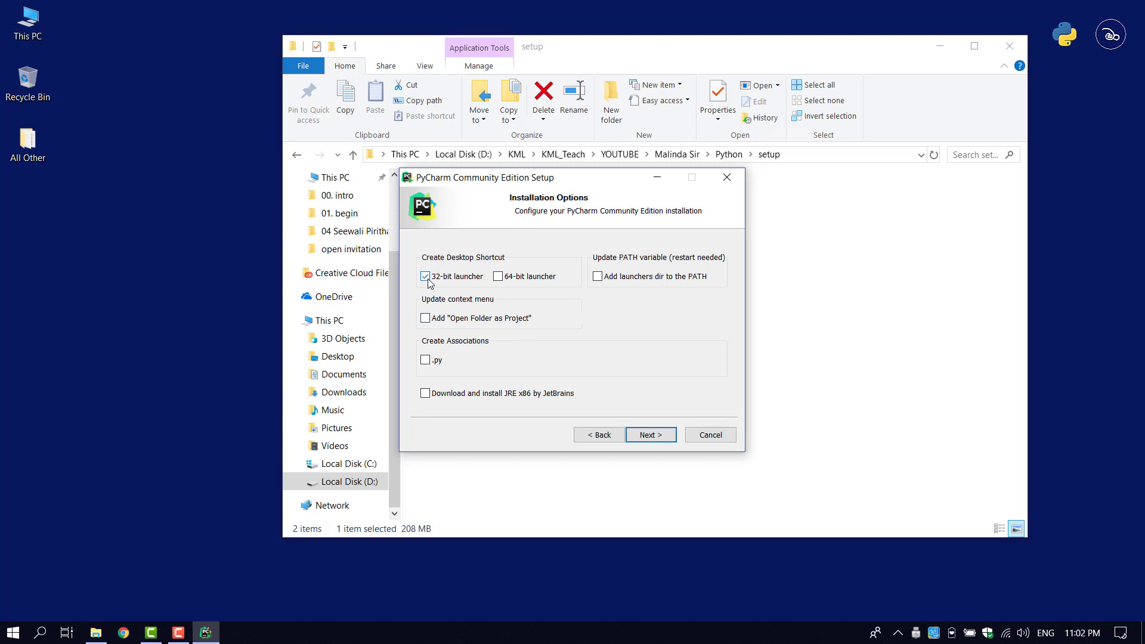
click(499, 277)
click(598, 277)
click(425, 319)
click(425, 360)
click(425, 394)
Install PyCharm using the JetBrains Start Menu folder and wait for it to complete
click(654, 438)
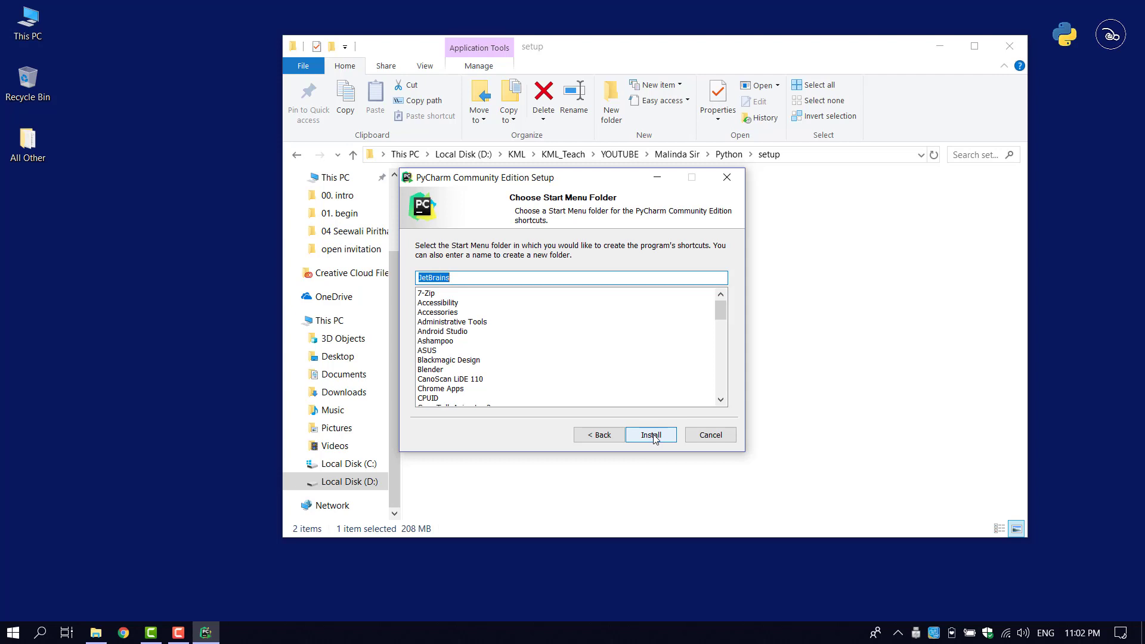
click(653, 437)
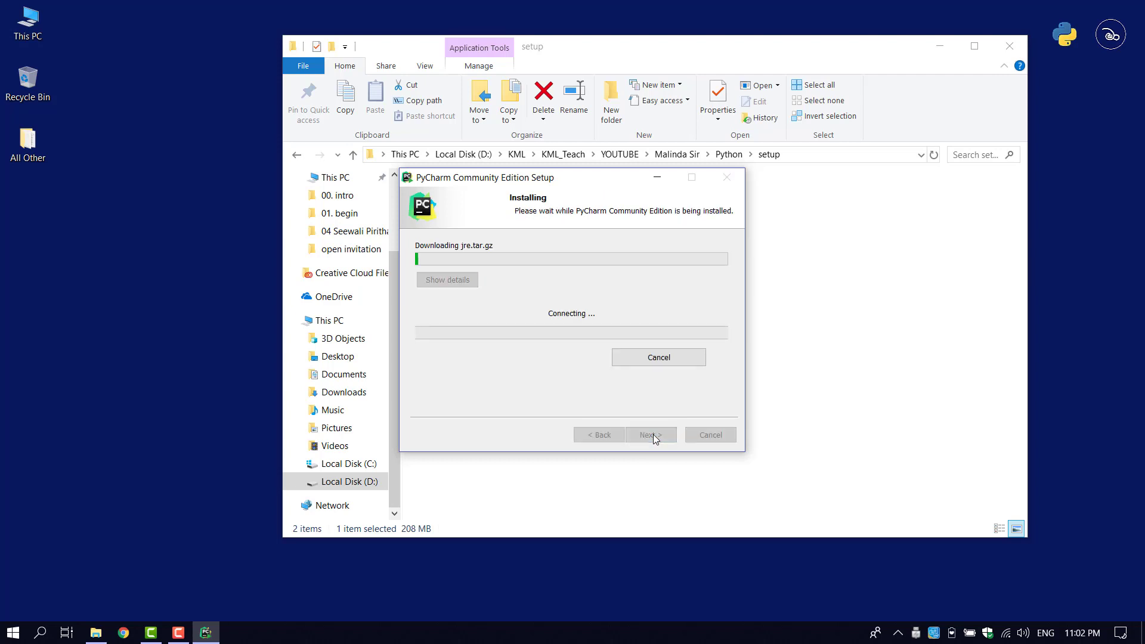
click(939, 46)
drag(524, 179, 538, 133)
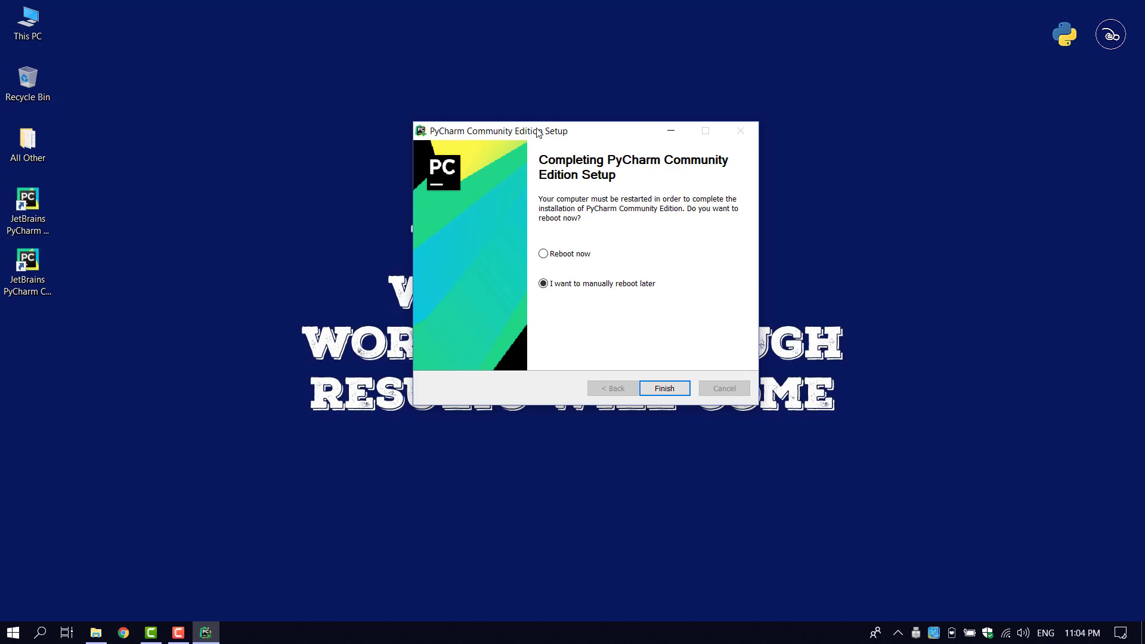
Choose Reboot now to finish setup, then start PyCharm from its desktop shortcut
click(554, 255)
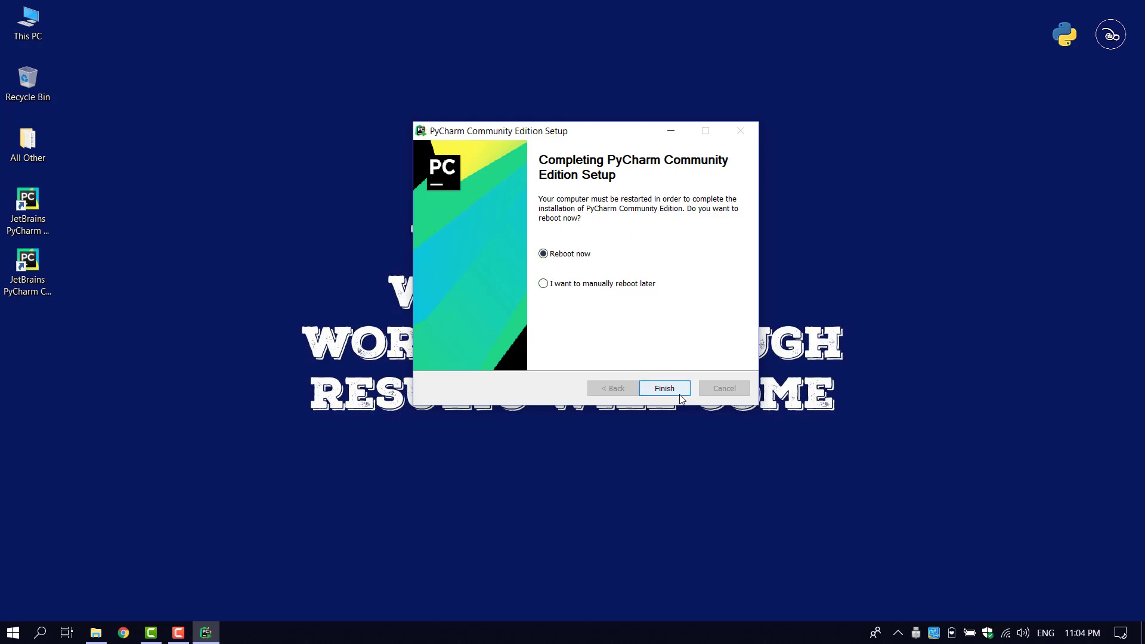
click(210, 640)
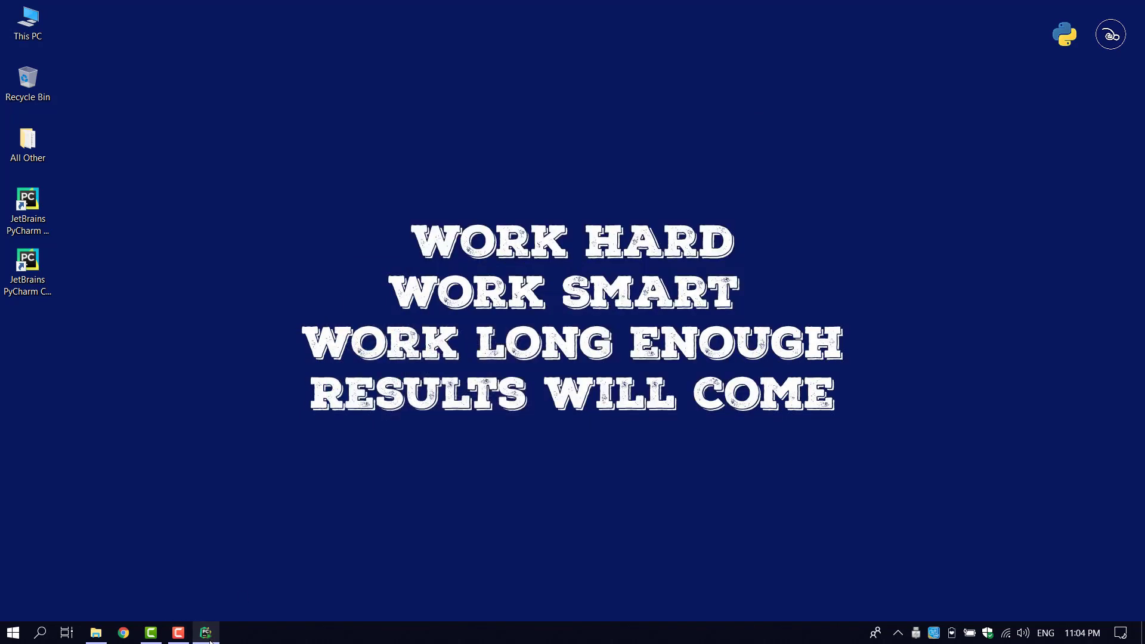
click(206, 633)
click(178, 632)
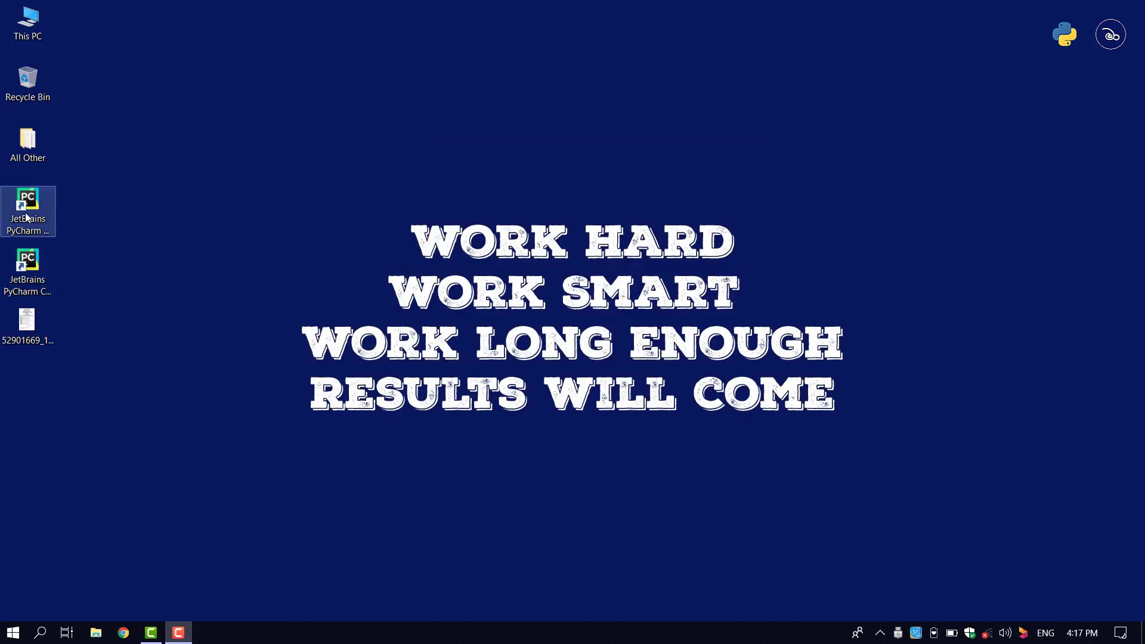
click(27, 217)
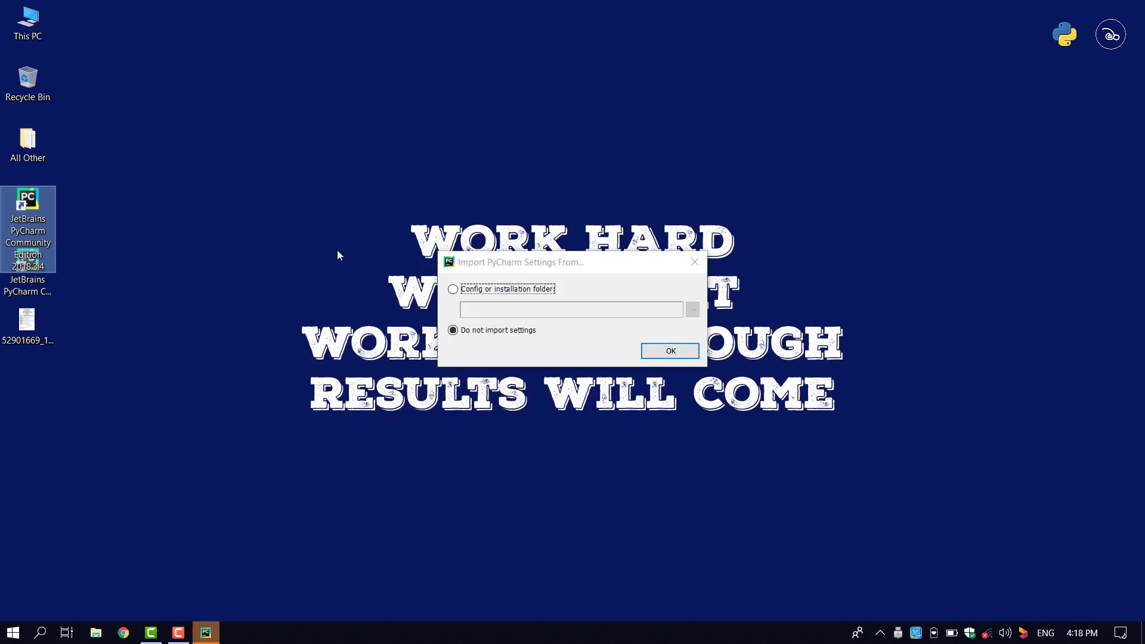
Start PyCharm without importing settings, accept the privacy policy, and choose Don't send for statistics
click(495, 333)
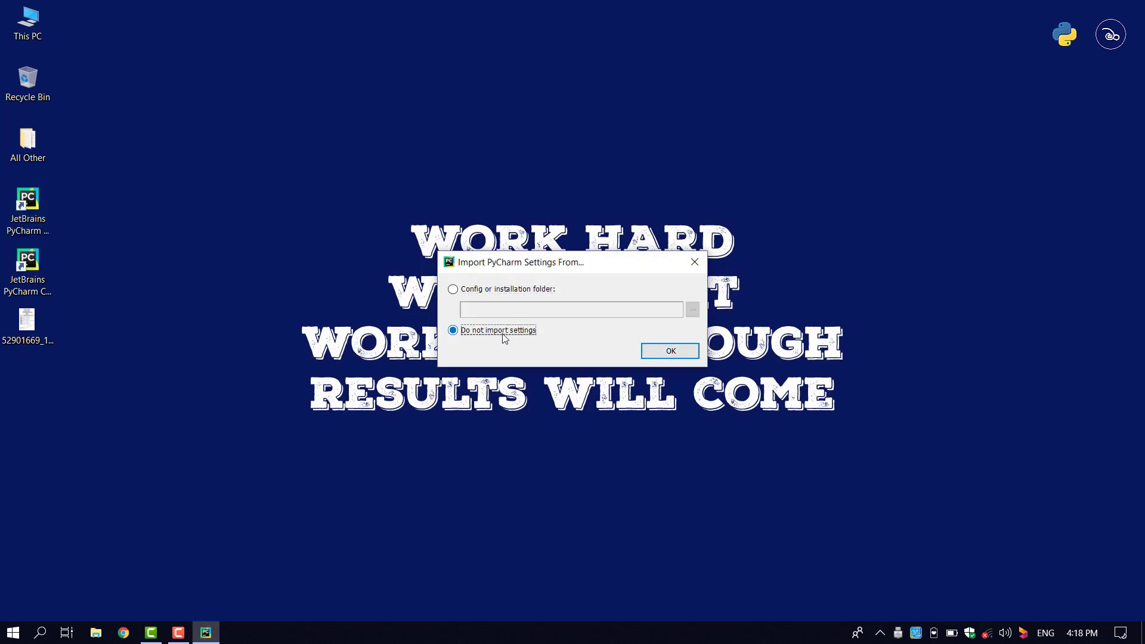
click(678, 350)
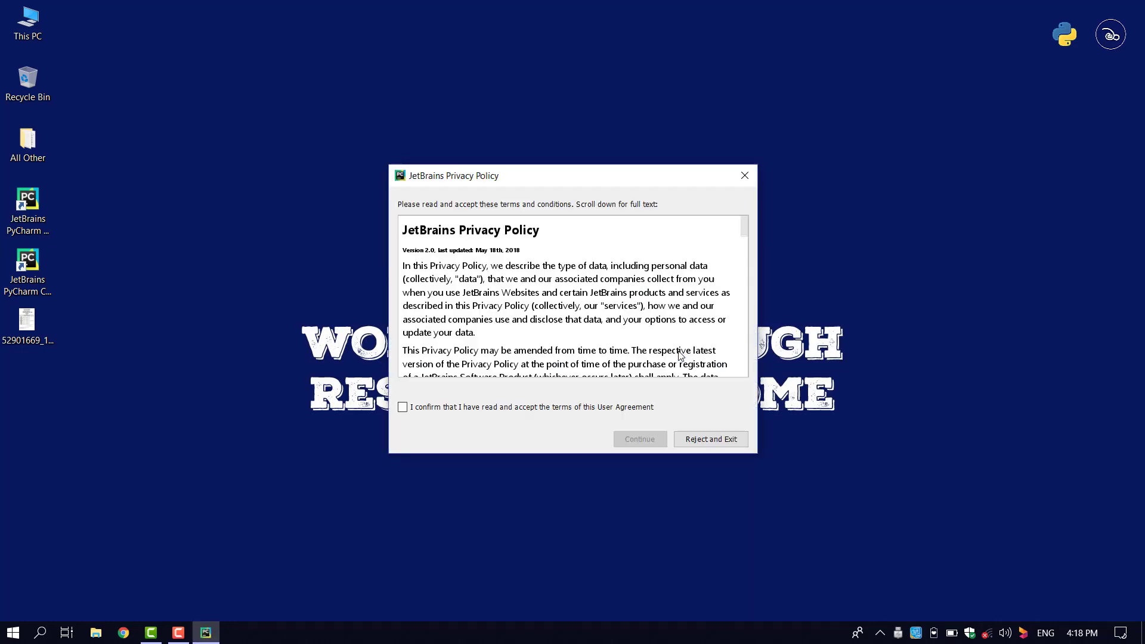
click(456, 407)
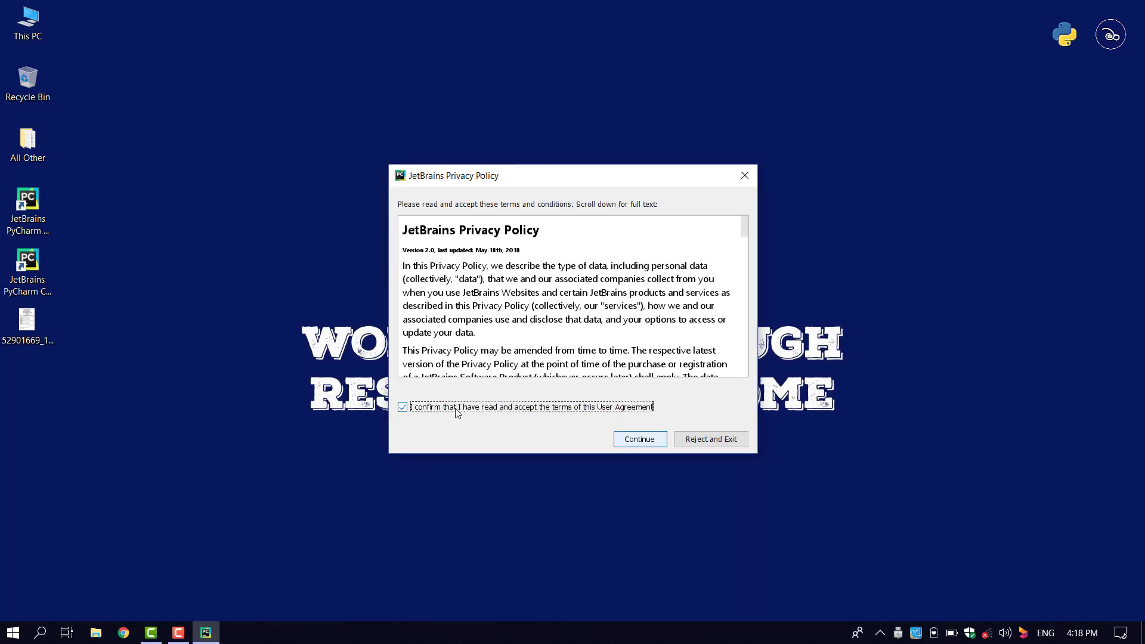
click(626, 442)
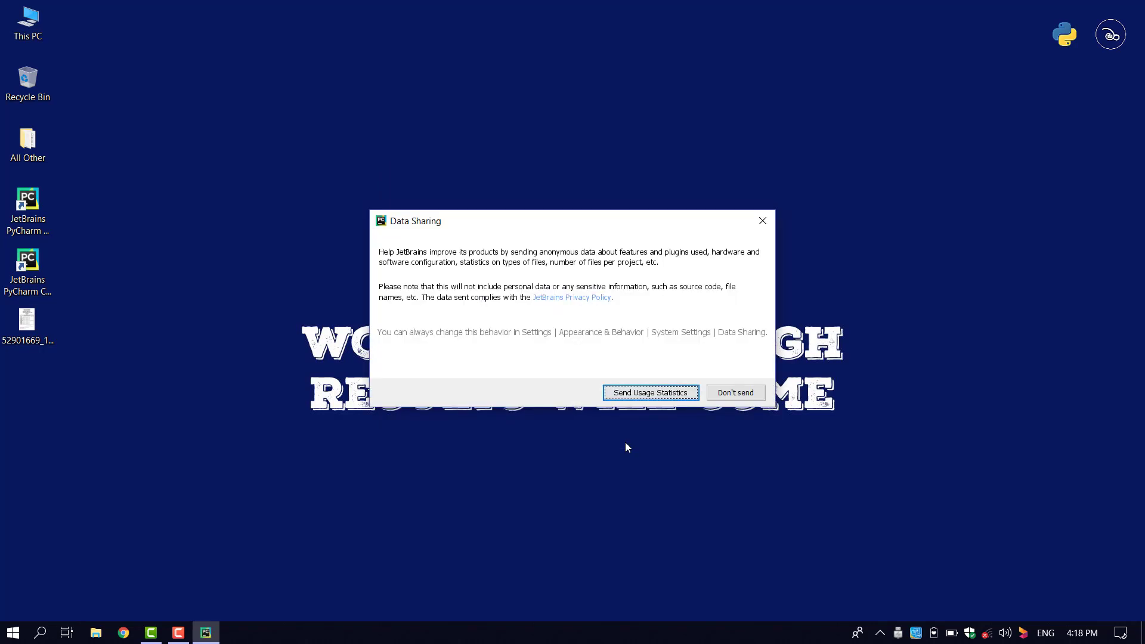
click(736, 393)
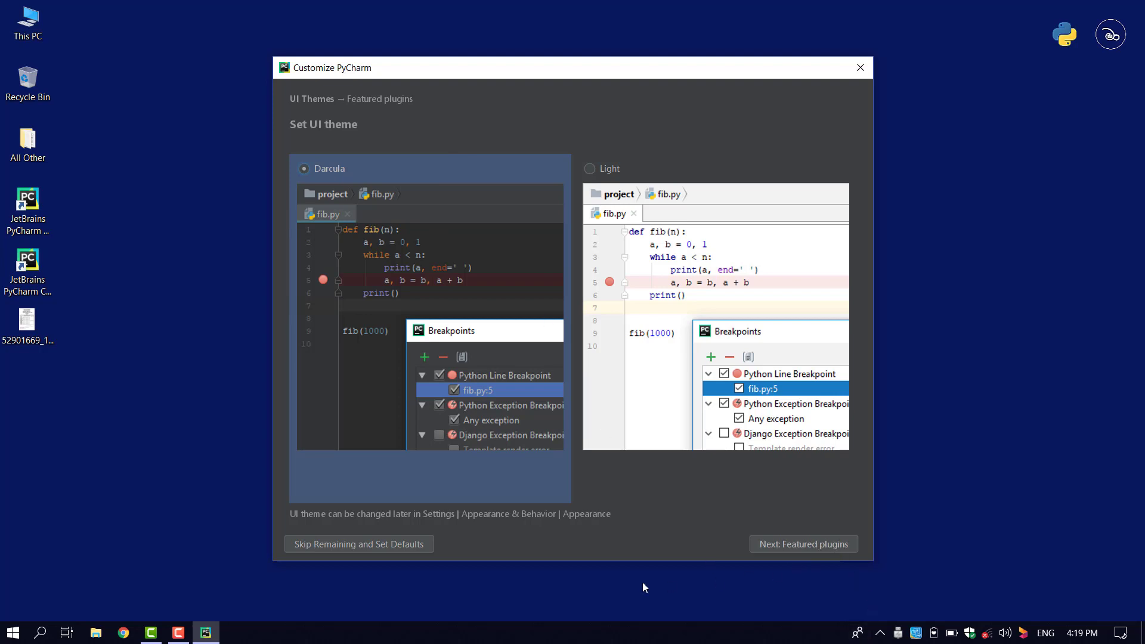
Keep the Darcula theme, skip featured plugins, and choose Create New Project
click(804, 544)
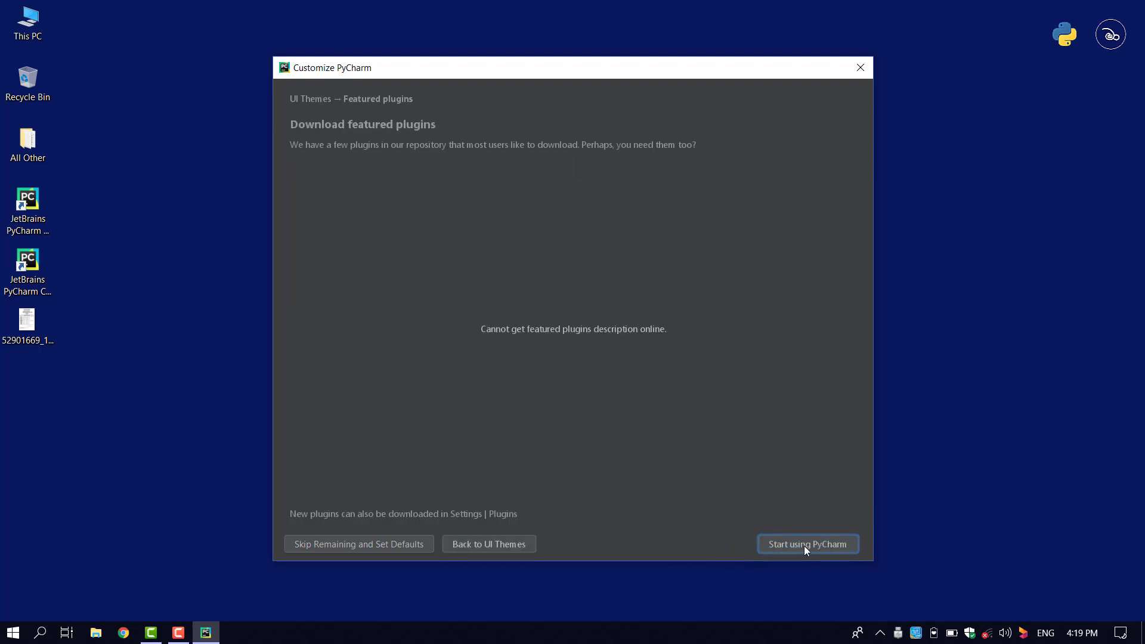
click(803, 546)
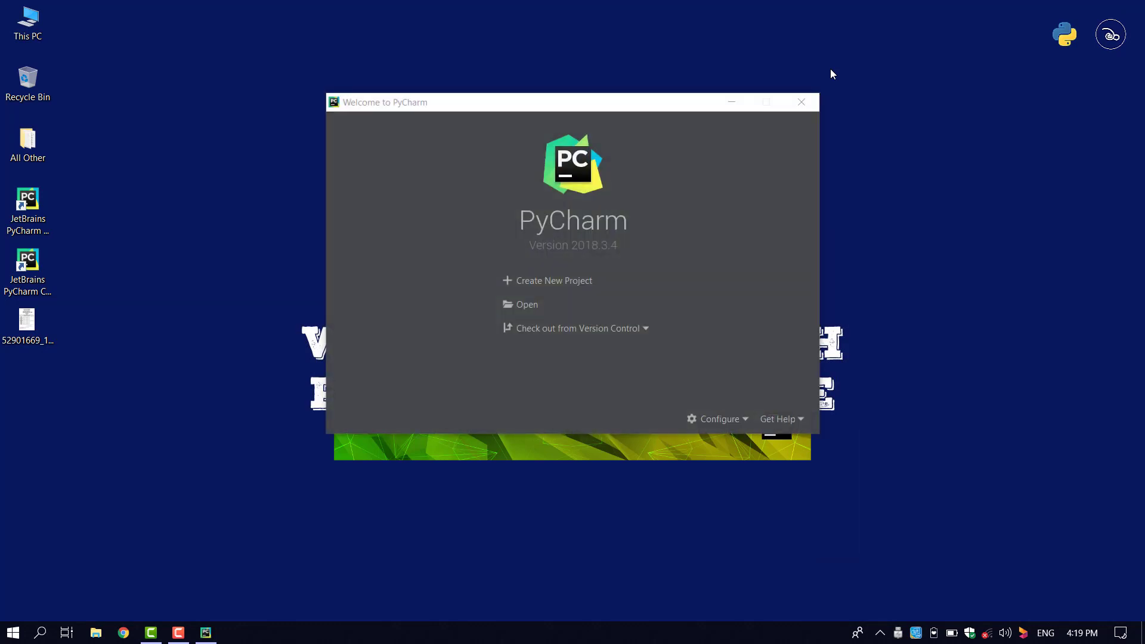
click(553, 284)
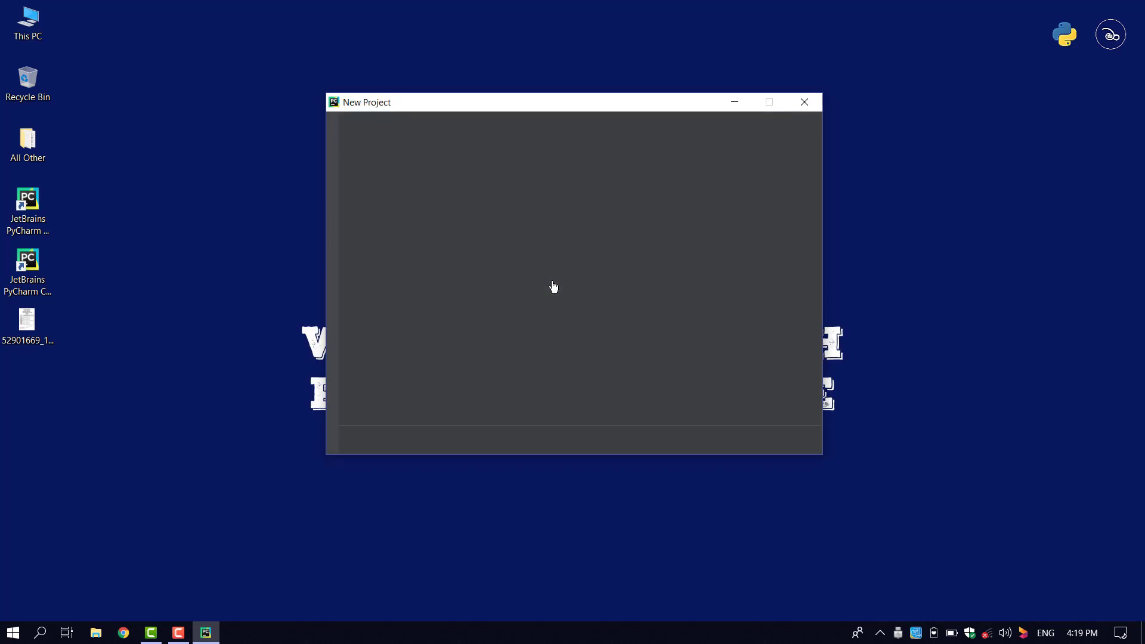